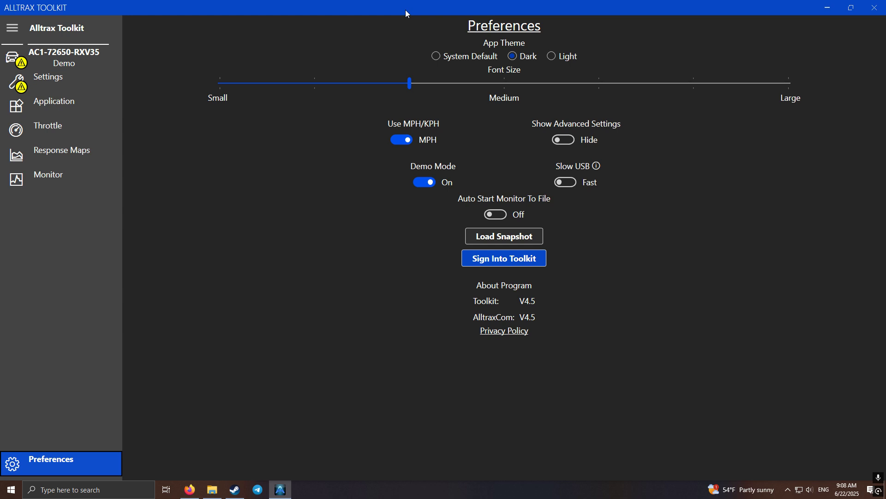
Step: In the controller settings, expand the Normal profile's drive settings and set both forward speed values to 12 MPH
{"action": "left_click", "coordinate": [42, 85]}
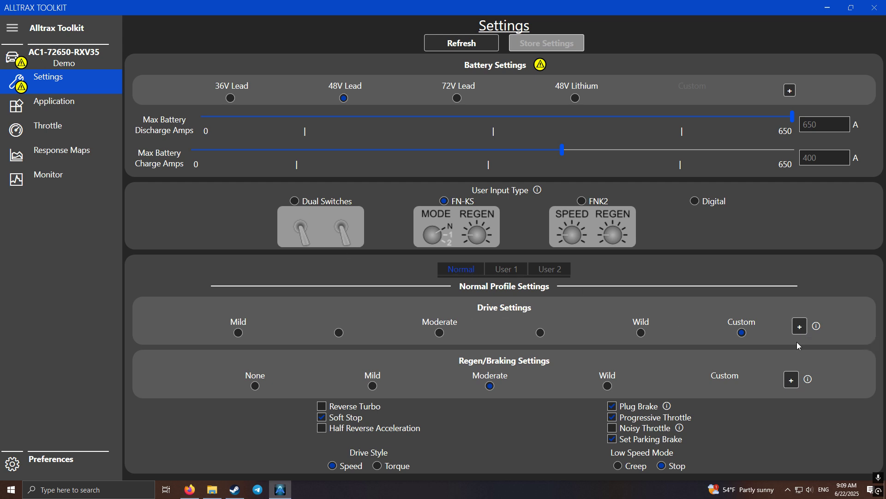
{"action": "left_click", "coordinate": [800, 326]}
{"action": "scroll", "coordinate": [806, 322], "scroll_direction": "down", "scroll_amount": 1}
{"action": "scroll", "coordinate": [806, 322], "scroll_direction": "down", "scroll_amount": 1}
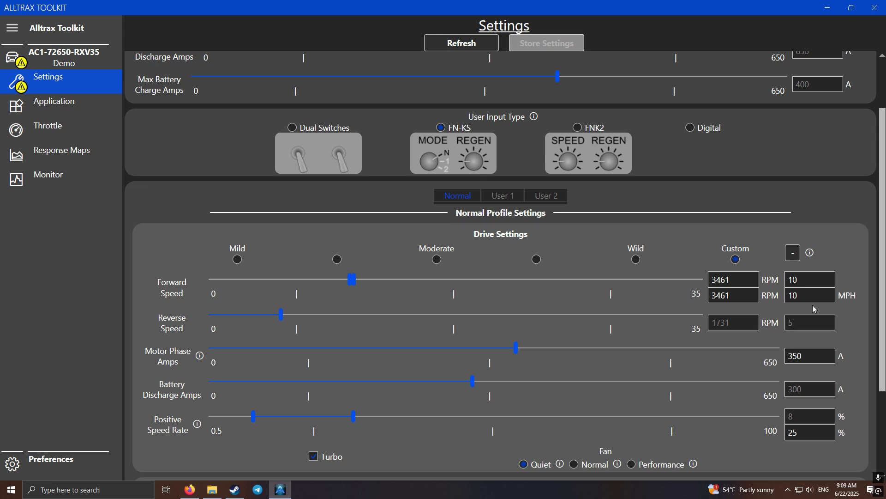
{"action": "double_click", "coordinate": [819, 280]}
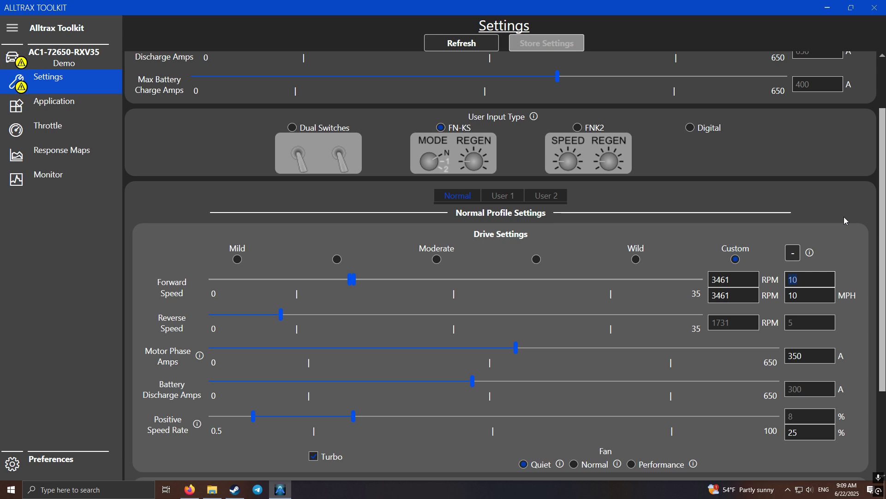
{"action": "type", "text": "12"}
{"action": "key", "text": "Tab"}
{"action": "type", "text": "12"}
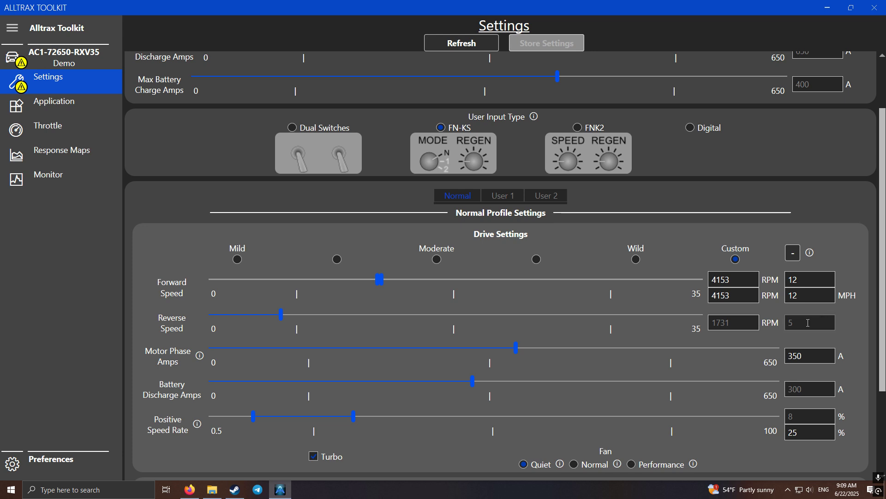
Step: Expand the Normal profile's regen/braking settings and enter 150 A as the first regen phase amps value
{"action": "left_click", "coordinate": [814, 354]}
{"action": "left_click", "coordinate": [810, 388]}
{"action": "scroll", "coordinate": [809, 399], "scroll_direction": "down", "scroll_amount": 1}
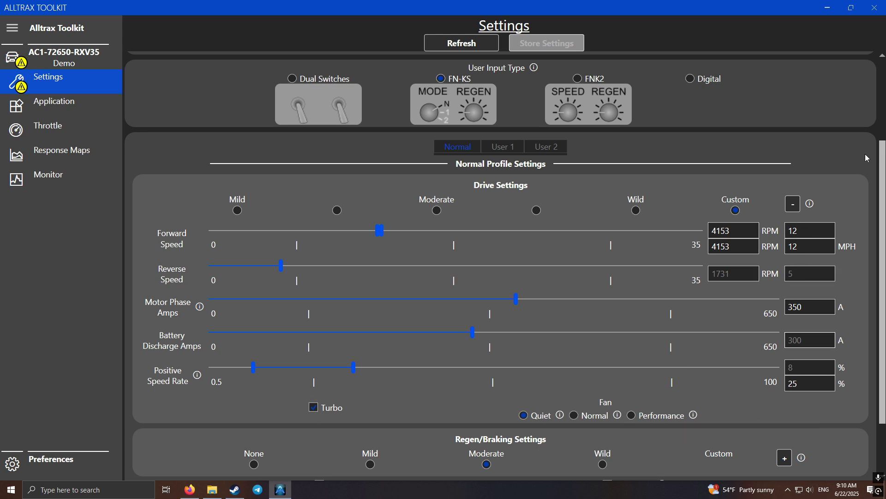
{"action": "scroll", "coordinate": [867, 158], "scroll_direction": "down", "scroll_amount": 3}
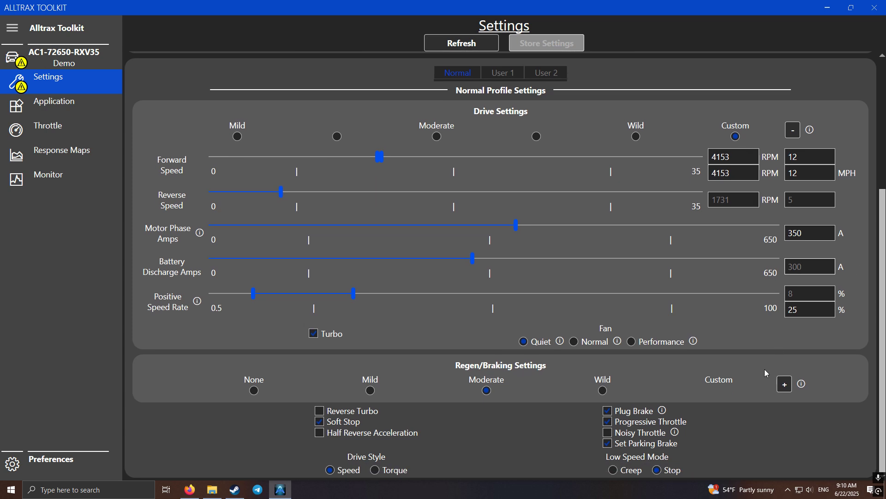
{"action": "left_click", "coordinate": [785, 384]}
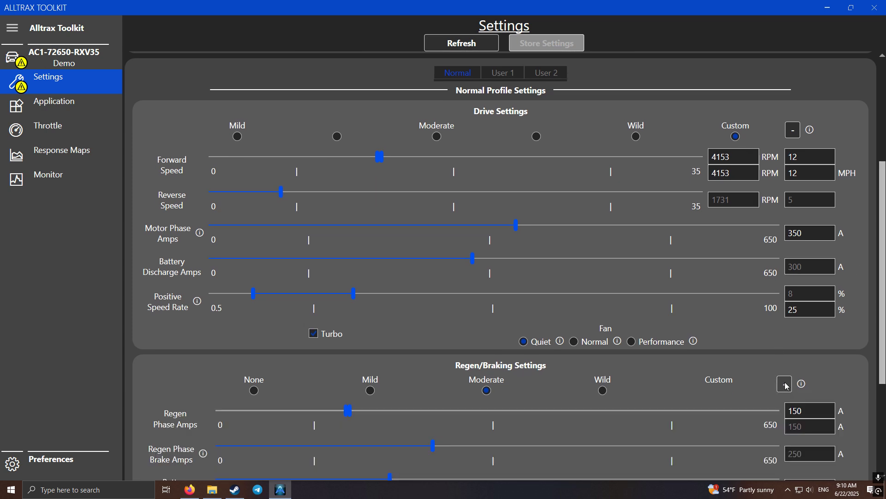
{"action": "scroll", "coordinate": [790, 379], "scroll_direction": "down", "scroll_amount": 2}
{"action": "left_click_drag", "start_coordinate": [795, 362], "coordinate": [780, 371]}
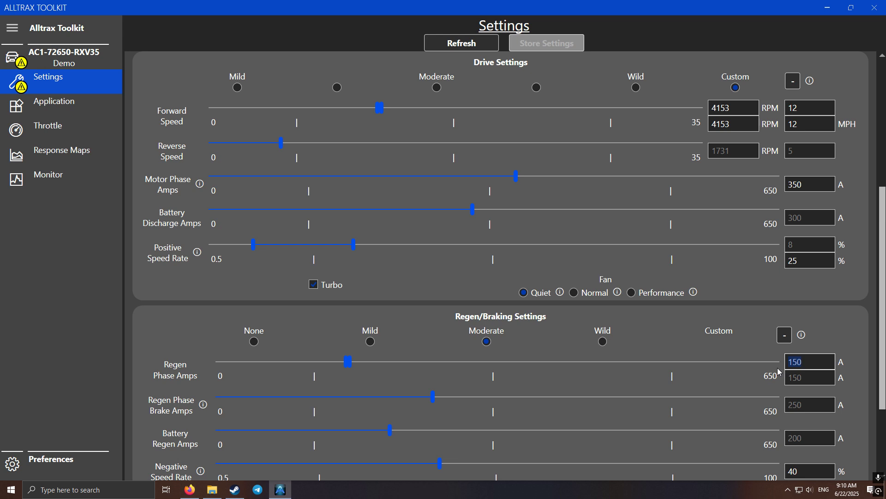
{"action": "type", "text": "150"}
{"action": "scroll", "coordinate": [584, 346], "scroll_direction": "down", "scroll_amount": 3}
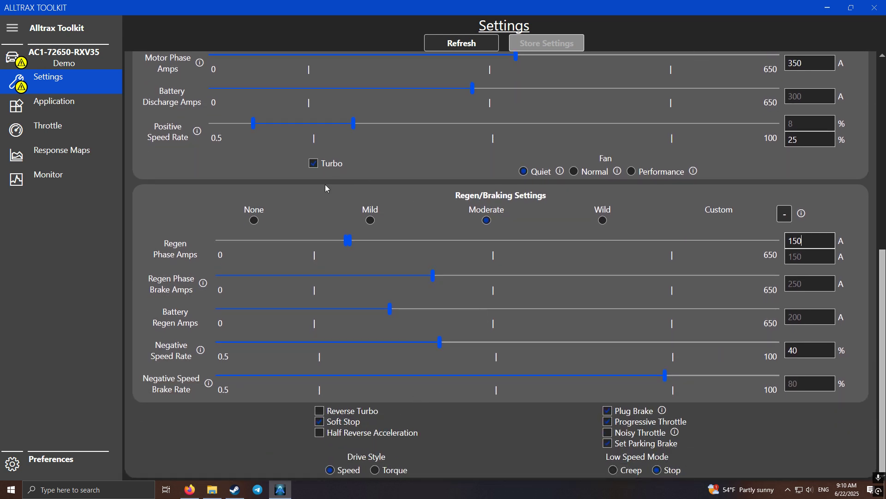
{"action": "left_click", "coordinate": [314, 164]}
Step: Switch to the User 1 profile and set its battery discharge amps to 450 A
{"action": "scroll", "coordinate": [589, 164], "scroll_direction": "up", "scroll_amount": 5}
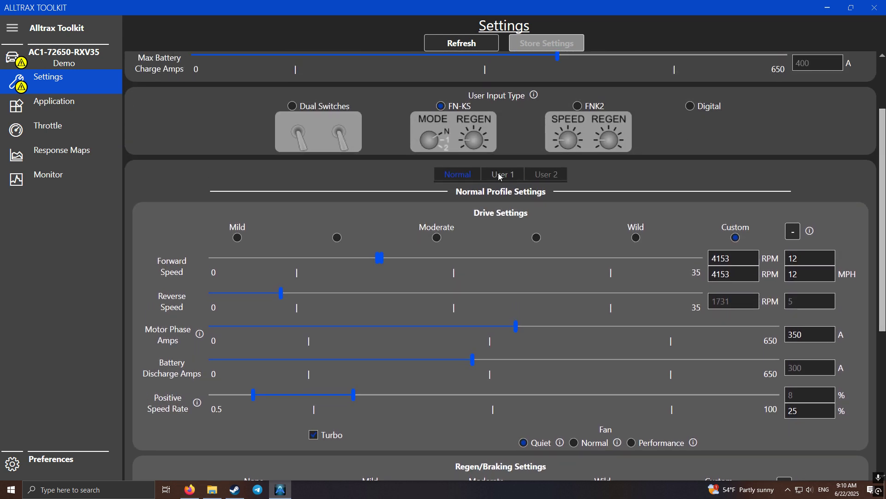
{"action": "left_click", "coordinate": [501, 175]}
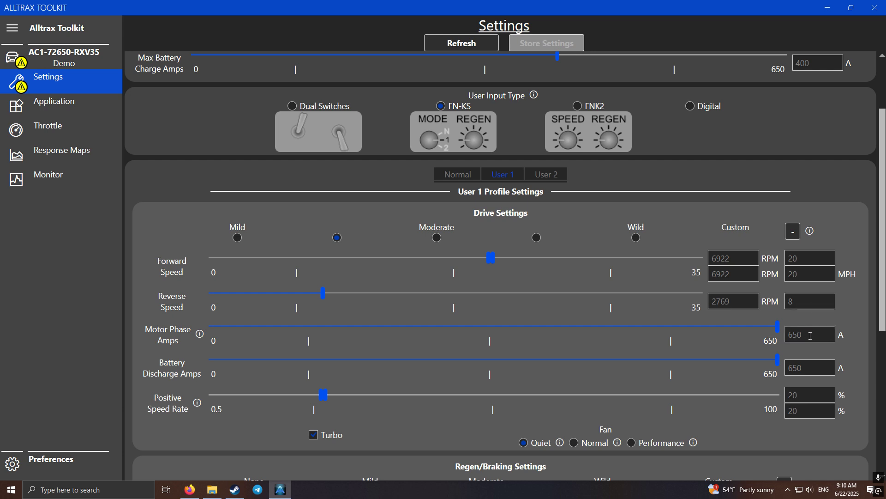
{"action": "left_click_drag", "start_coordinate": [808, 369], "coordinate": [787, 369]}
{"action": "type", "text": "450"}
{"action": "key", "text": "Return"}
Step: Set the User 1 positive speed rate to 10% and 25%, and choose the Normal fan mode
{"action": "double_click", "coordinate": [798, 395]}
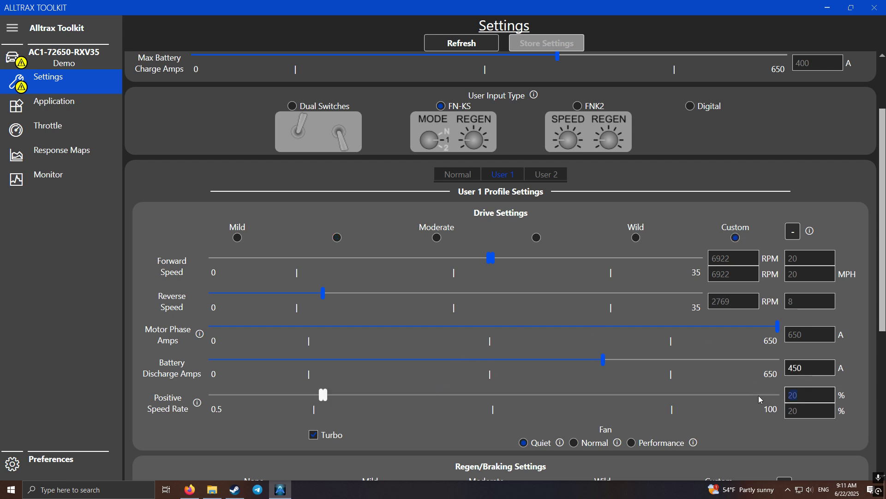
{"action": "type", "text": "10"}
{"action": "key", "text": "Tab"}
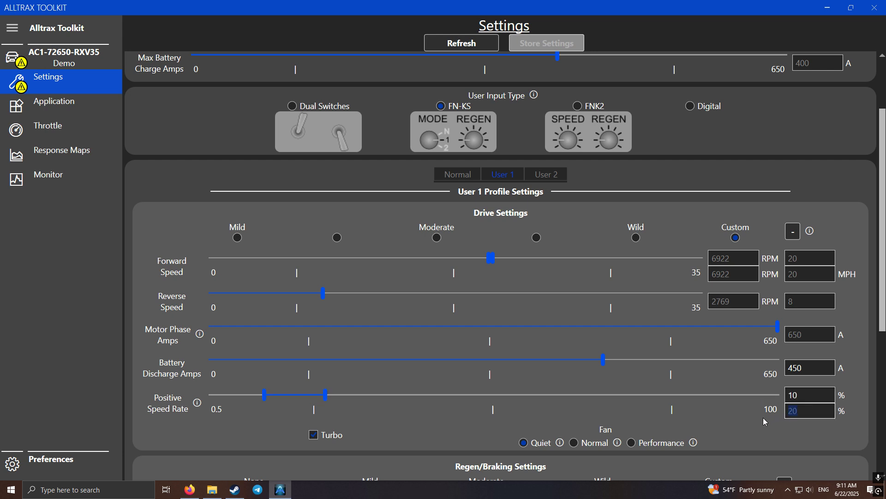
{"action": "type", "text": "25"}
{"action": "key", "text": "Return"}
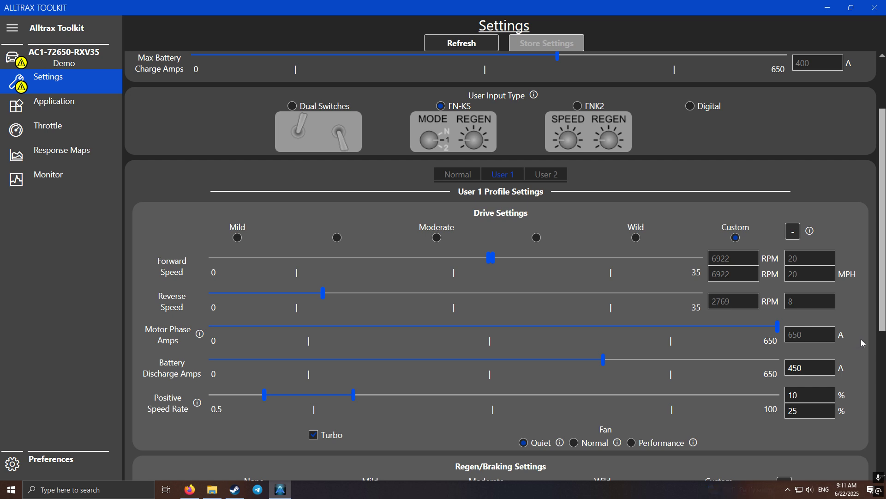
{"action": "scroll", "coordinate": [872, 341], "scroll_direction": "down", "scroll_amount": 2}
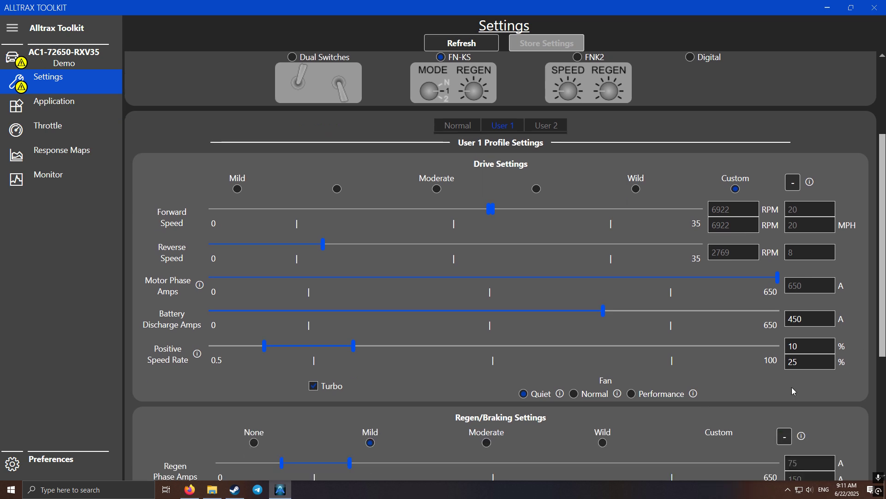
{"action": "left_click", "coordinate": [576, 395]}
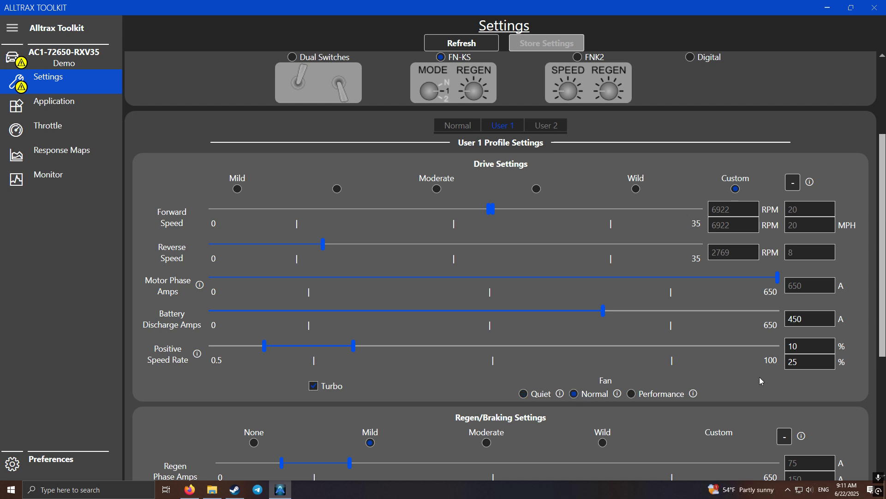
Step: Set the first regen phase amps value of the User 1 profile to 150 A
{"action": "scroll", "coordinate": [789, 377], "scroll_direction": "down", "scroll_amount": 2}
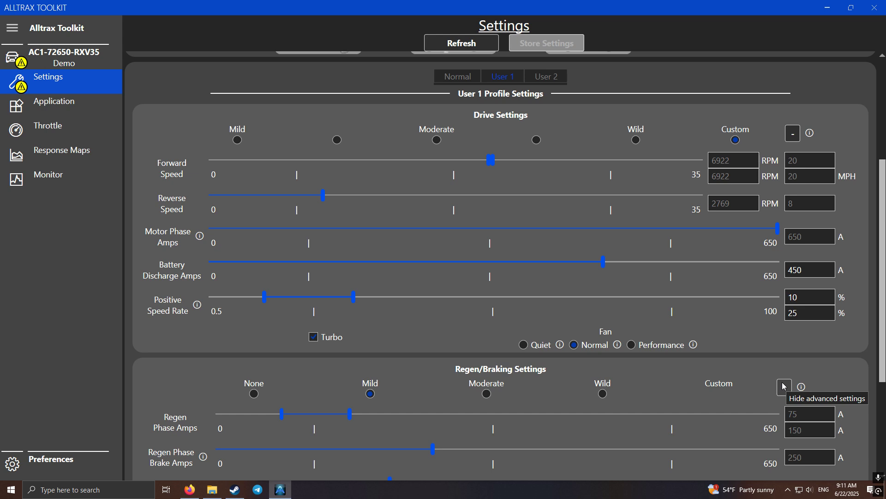
{"action": "scroll", "coordinate": [784, 387], "scroll_direction": "down", "scroll_amount": 5}
{"action": "left_click", "coordinate": [809, 292]}
{"action": "double_click", "coordinate": [809, 292]}
{"action": "type", "text": "150"}
{"action": "key", "text": "Return"}
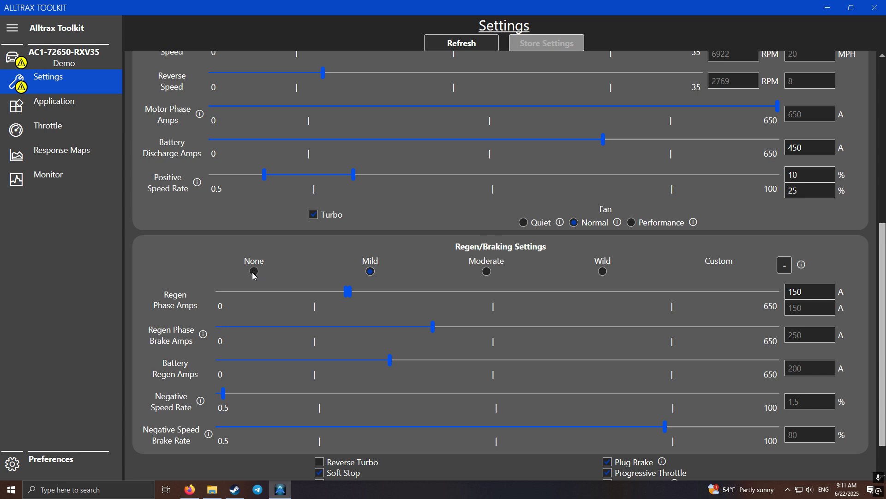
Step: Switch to the User 2 profile settings
{"action": "scroll", "coordinate": [860, 292], "scroll_direction": "up", "scroll_amount": 2}
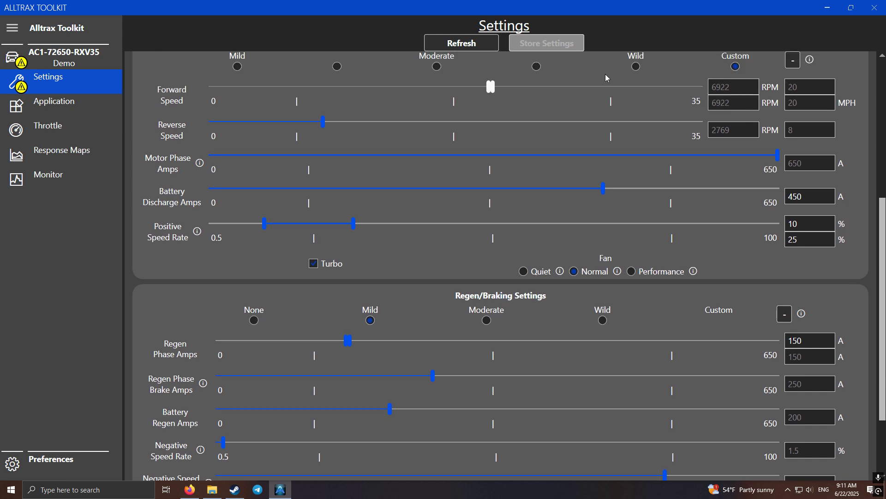
{"action": "scroll", "coordinate": [530, 130], "scroll_direction": "up", "scroll_amount": 5}
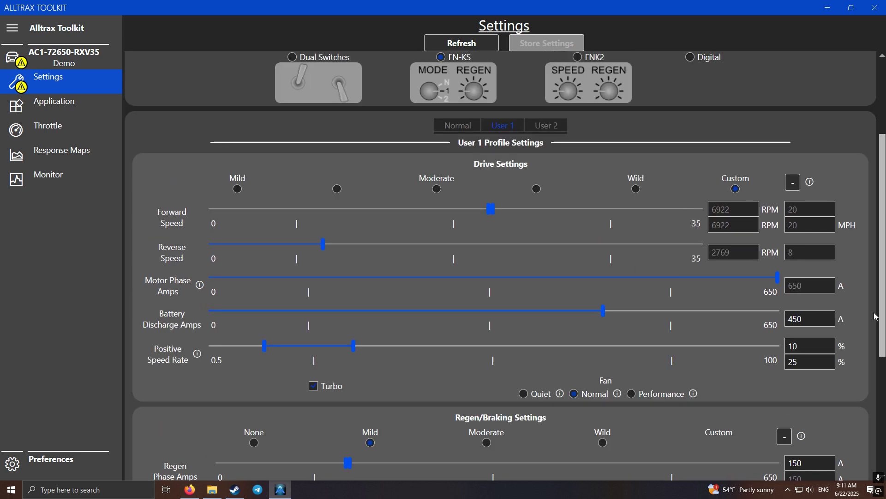
{"action": "left_click", "coordinate": [547, 126]}
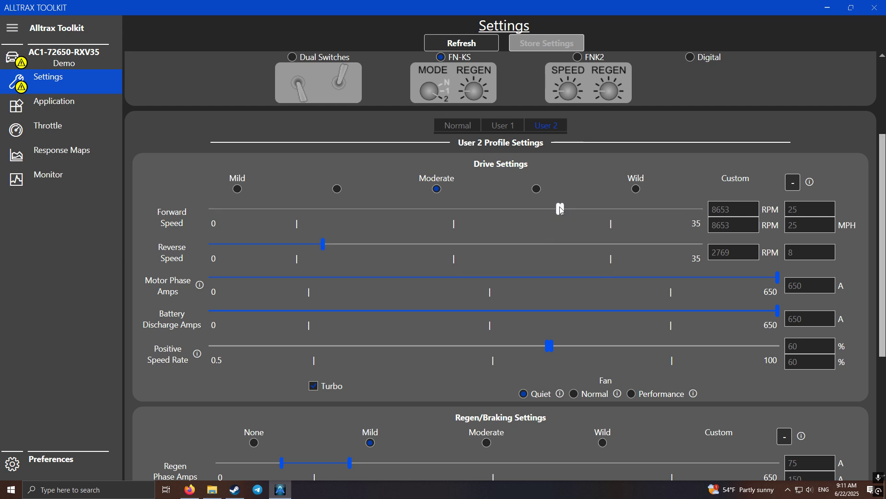
Step: Try setting the User 2 forward speed to 35 MPH, and check the speed conversion values in the application settings
{"action": "double_click", "coordinate": [827, 211]}
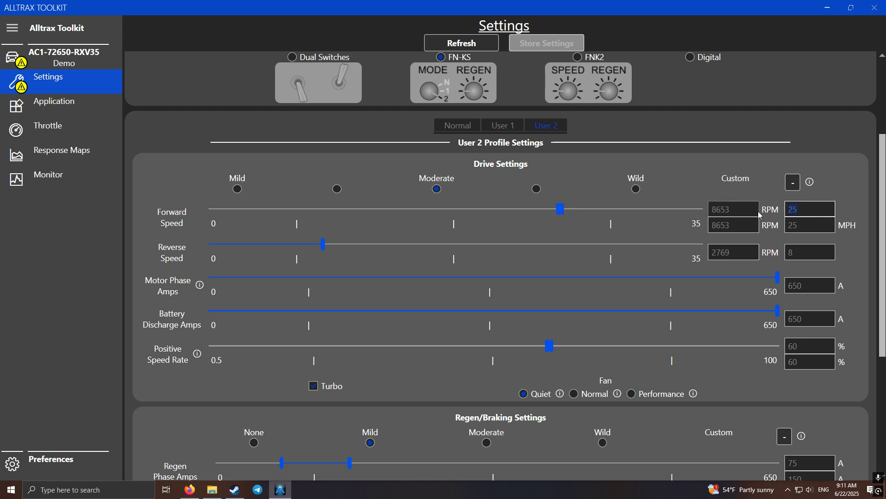
{"action": "type", "text": "35"}
{"action": "key", "text": "Tab"}
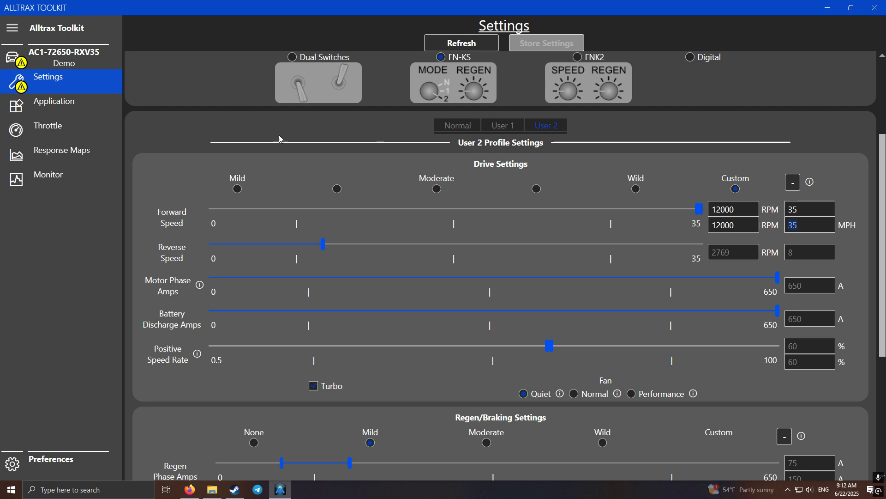
{"action": "left_click", "coordinate": [59, 104]}
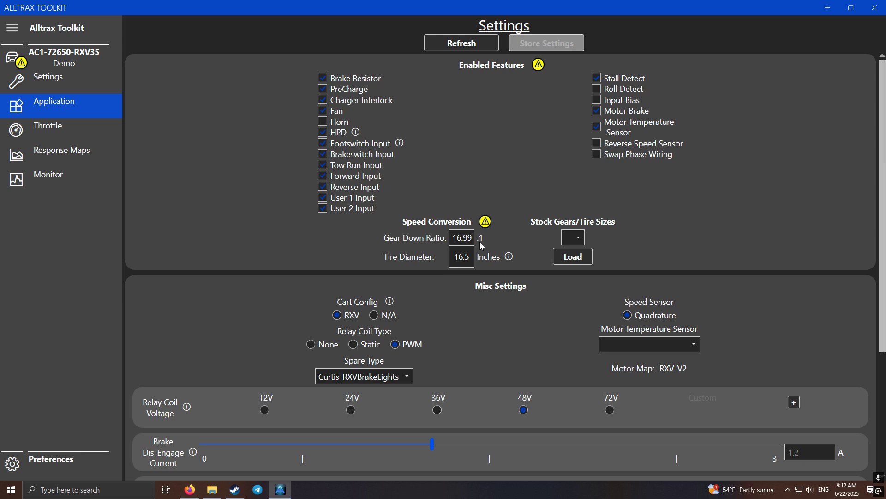
{"action": "left_click", "coordinate": [56, 81]}
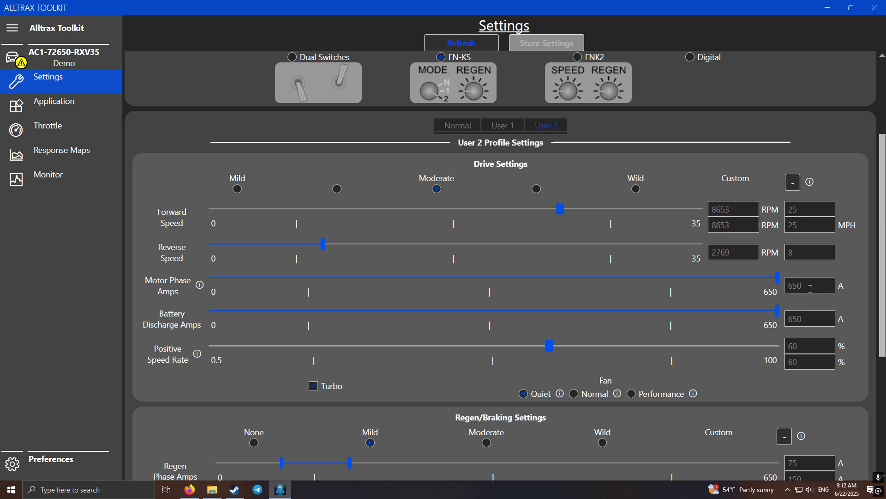
Step: Set the User 2 profile's positive speed rate to 10% and 75%
{"action": "left_click", "coordinate": [789, 319]}
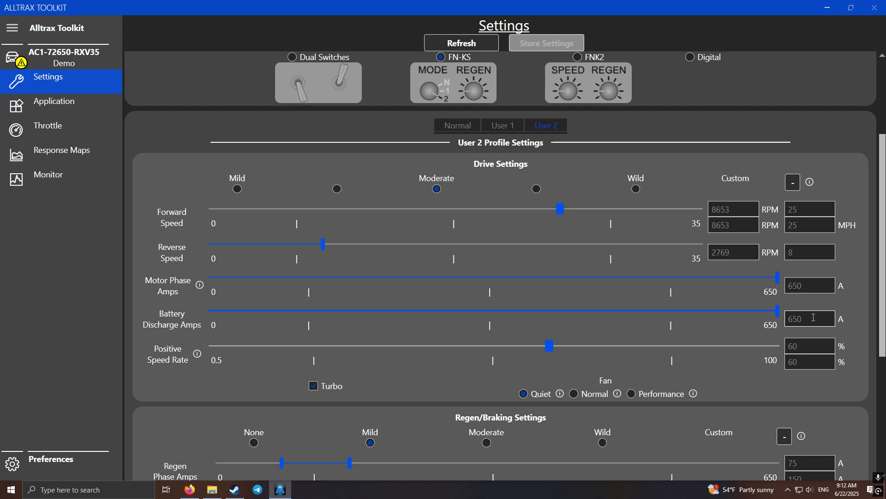
{"action": "key", "text": "Tab"}
{"action": "type", "text": "10"}
{"action": "key", "text": "Tab"}
{"action": "type", "text": "75"}
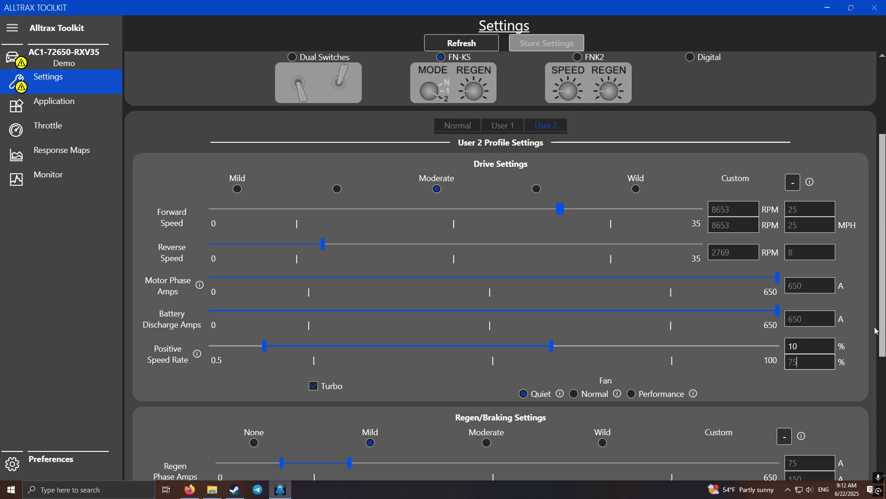
{"action": "left_click", "coordinate": [314, 386]}
Step: Set the first regen phase amps value of the User 2 profile to 150 A
{"action": "scroll", "coordinate": [811, 389], "scroll_direction": "down", "scroll_amount": 2}
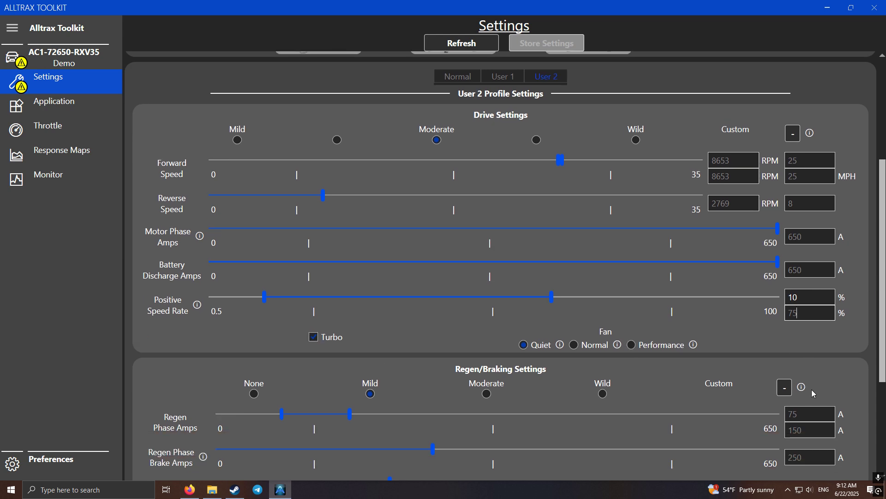
{"action": "scroll", "coordinate": [813, 391], "scroll_direction": "down", "scroll_amount": 2}
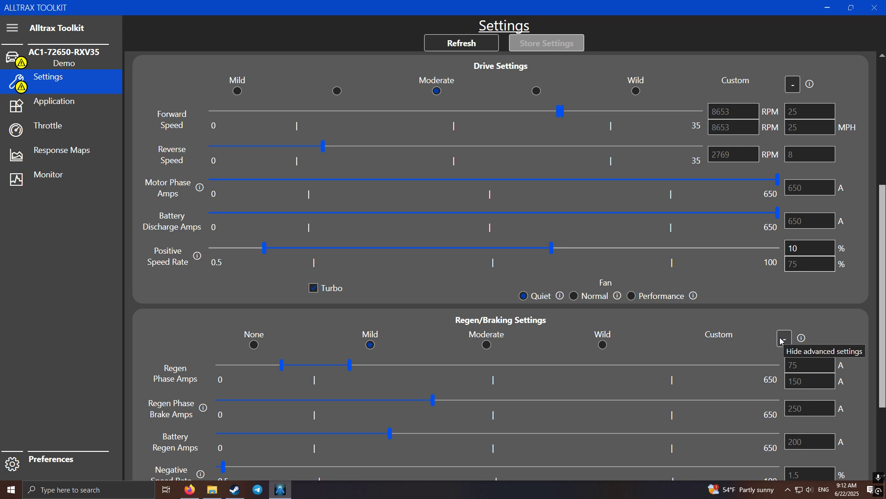
{"action": "left_click", "coordinate": [805, 366]}
{"action": "left_click_drag", "start_coordinate": [806, 366], "coordinate": [758, 363]}
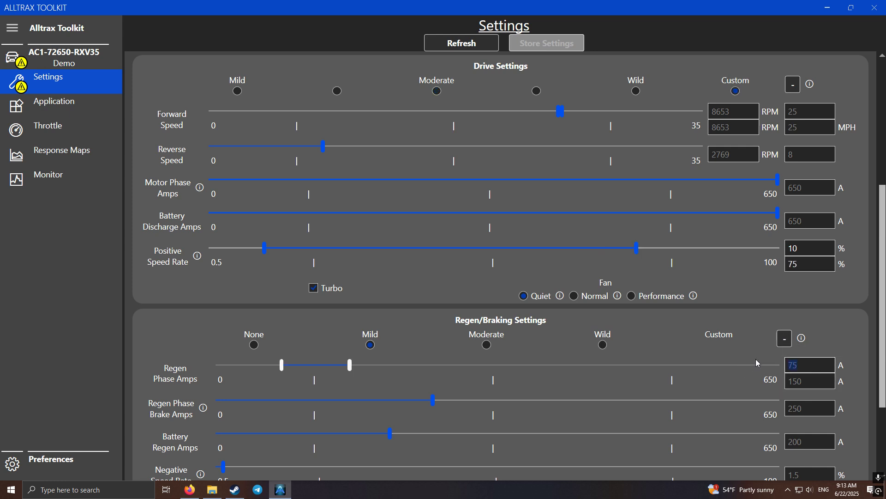
{"action": "type", "text": "150"}
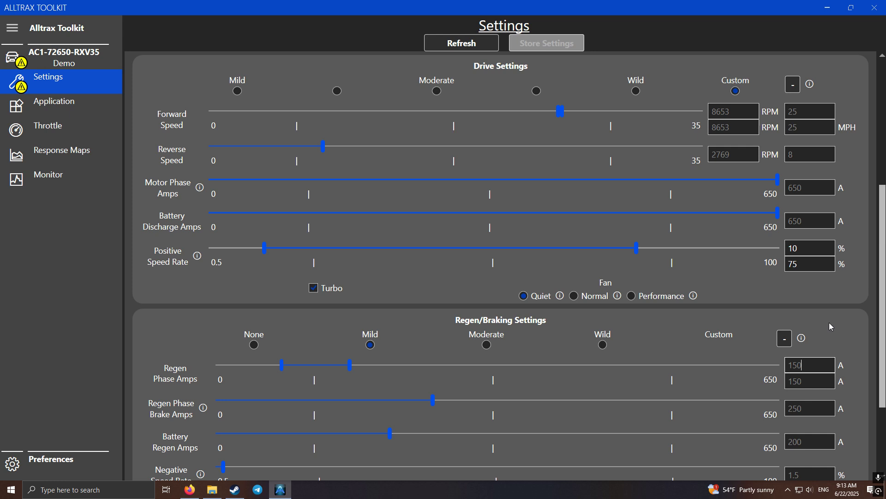
{"action": "scroll", "coordinate": [835, 334], "scroll_direction": "down", "scroll_amount": 3}
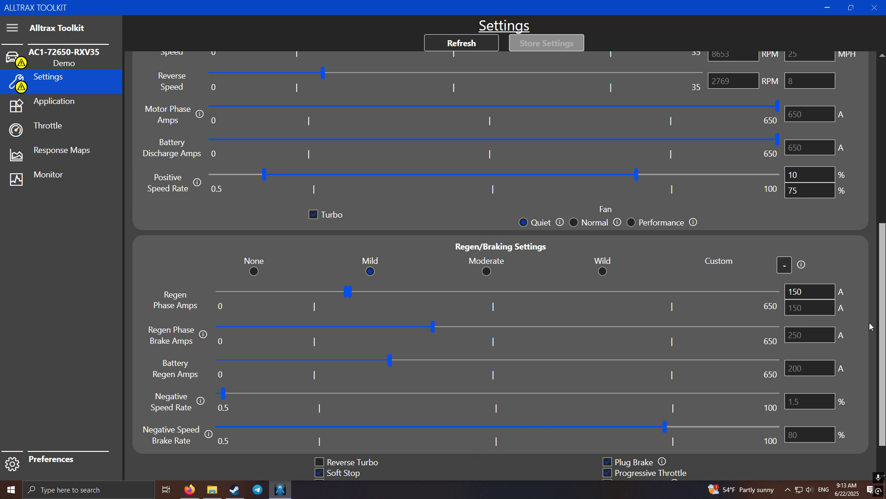
{"action": "scroll", "coordinate": [874, 333], "scroll_direction": "up", "scroll_amount": 3}
{"action": "scroll", "coordinate": [873, 332], "scroll_direction": "up", "scroll_amount": 3}
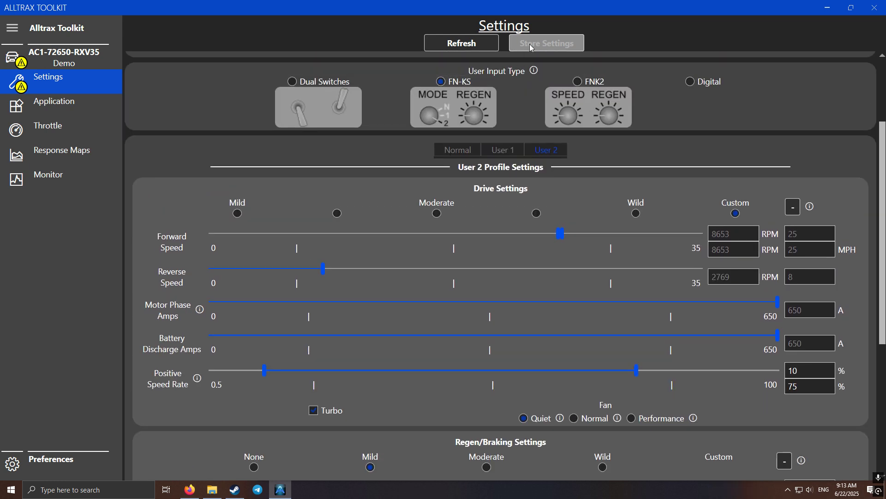